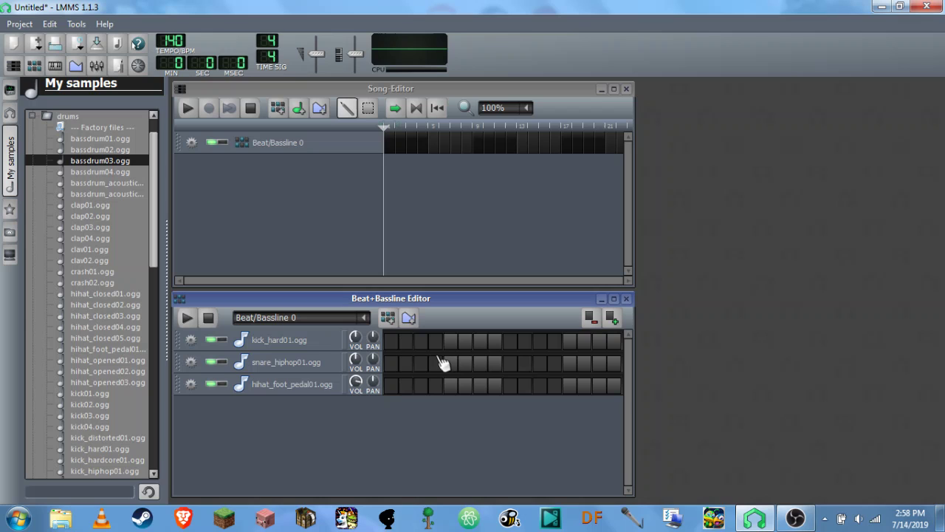
- Delete the stray note from kick_hard01 in its piano roll
double_click(398, 353)
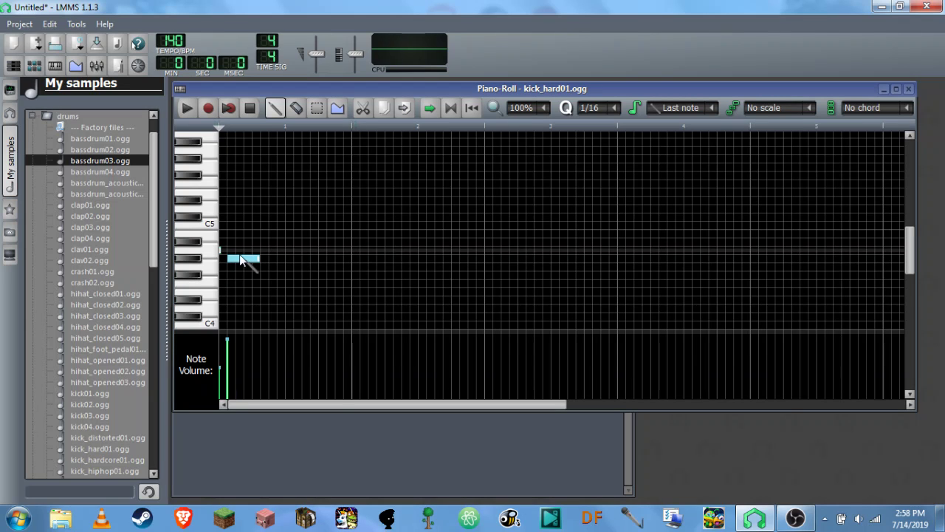
right_click(247, 258)
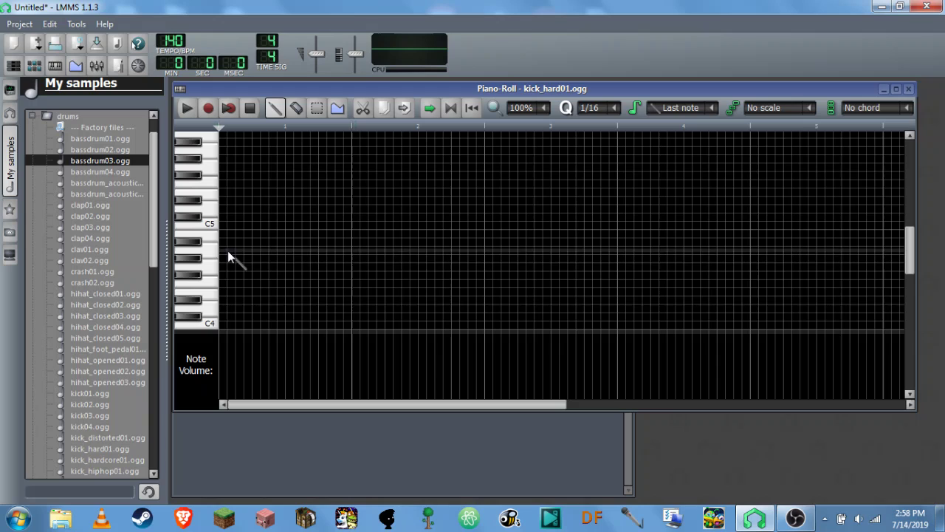
- Turn on kick_hard01 steps 1, 3–5, 7, 9–11 and 13–15 while the beat plays
click(912, 88)
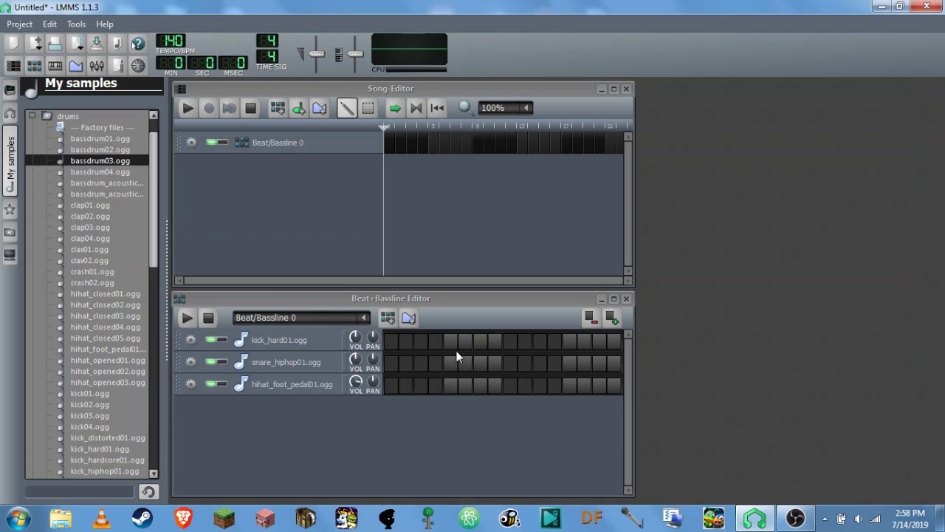
click(391, 342)
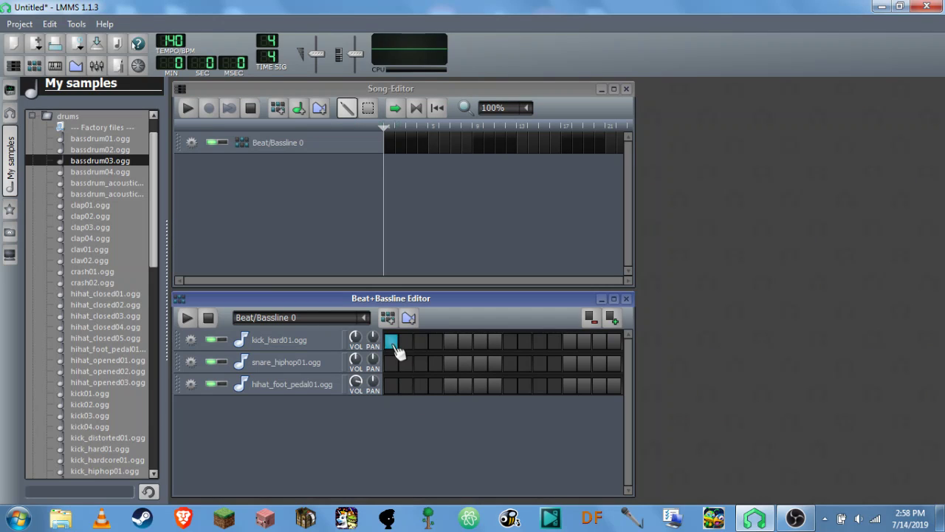
click(186, 318)
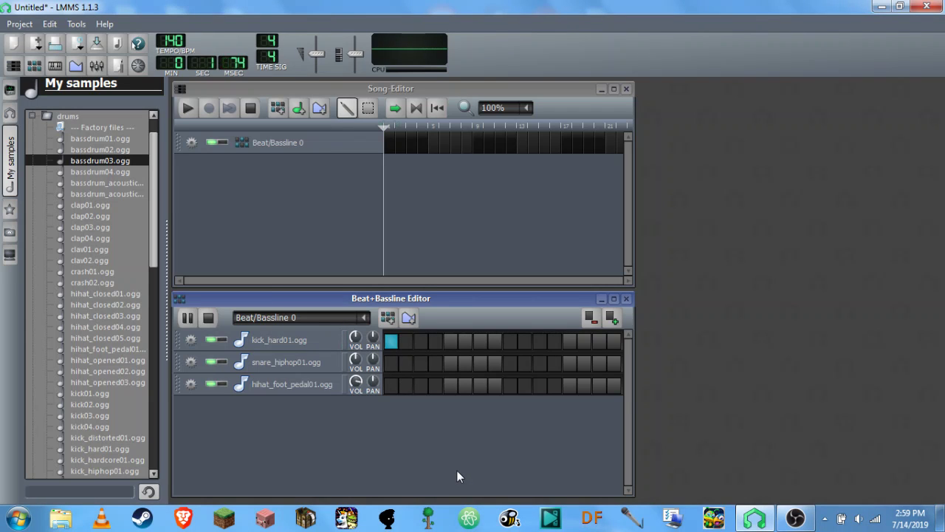
click(420, 340)
click(435, 341)
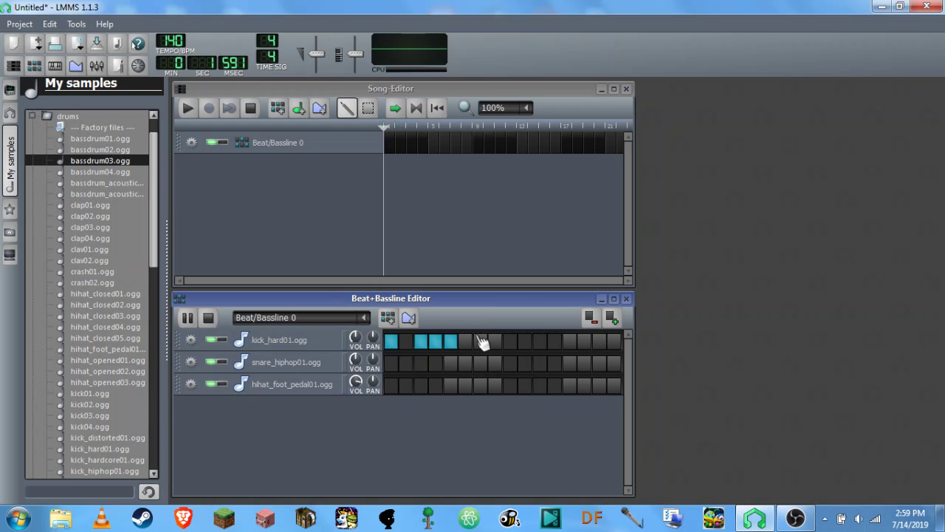
click(480, 341)
click(510, 342)
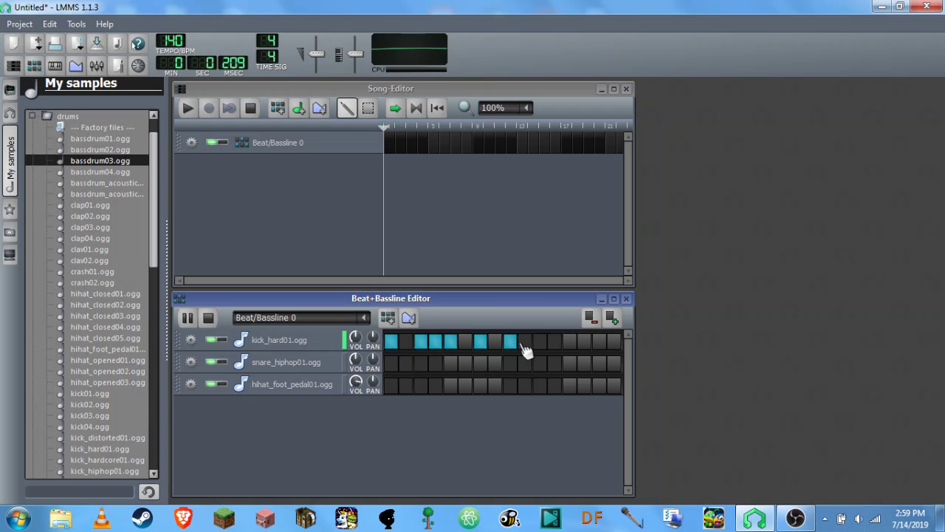
click(540, 343)
click(570, 343)
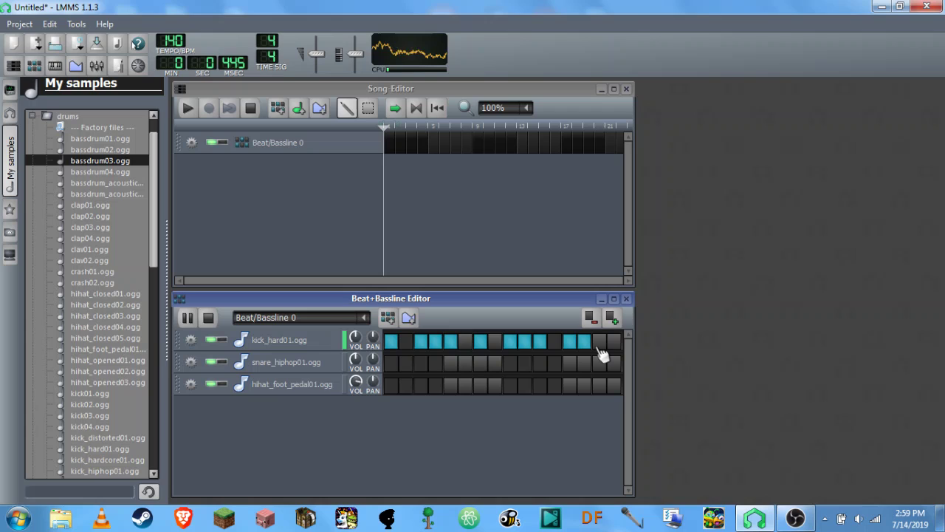
click(599, 342)
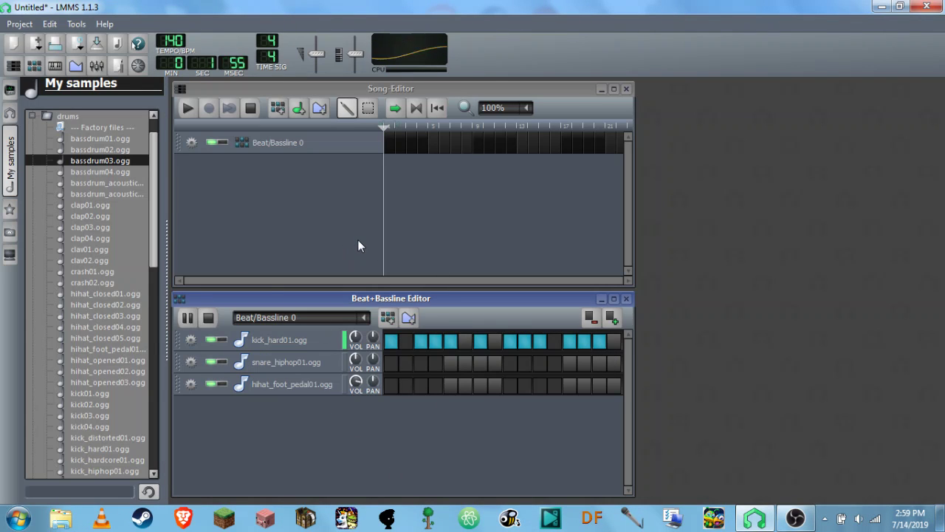
- Add snare hits on steps 5 and 13 and hi-hat hits on every odd step
click(450, 364)
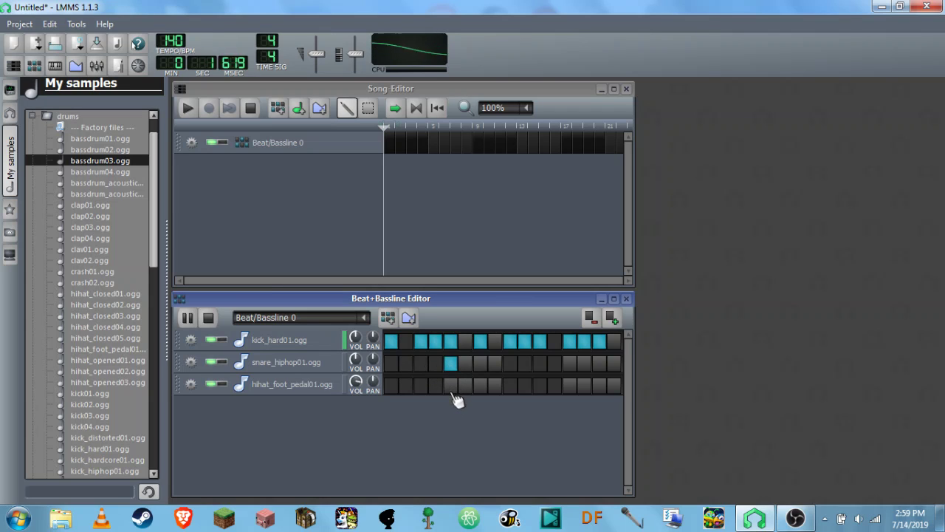
click(540, 363)
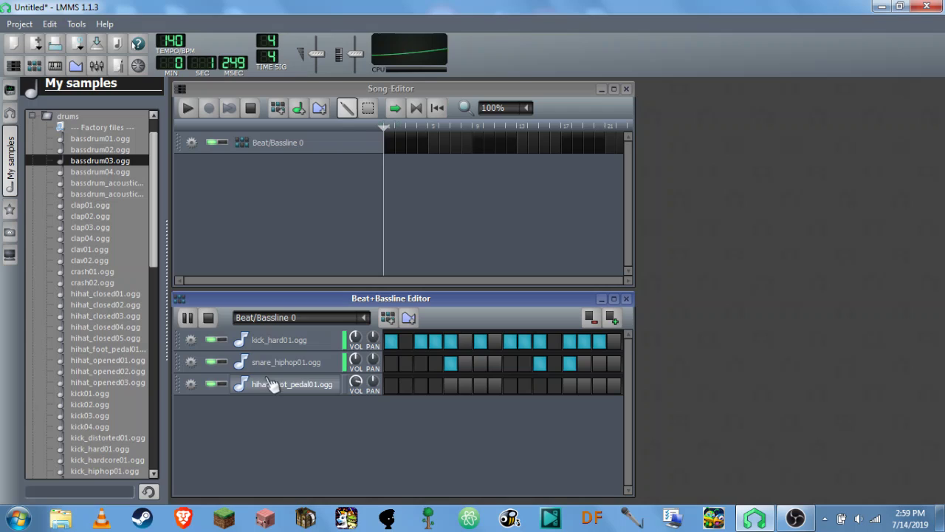
click(391, 387)
click(421, 387)
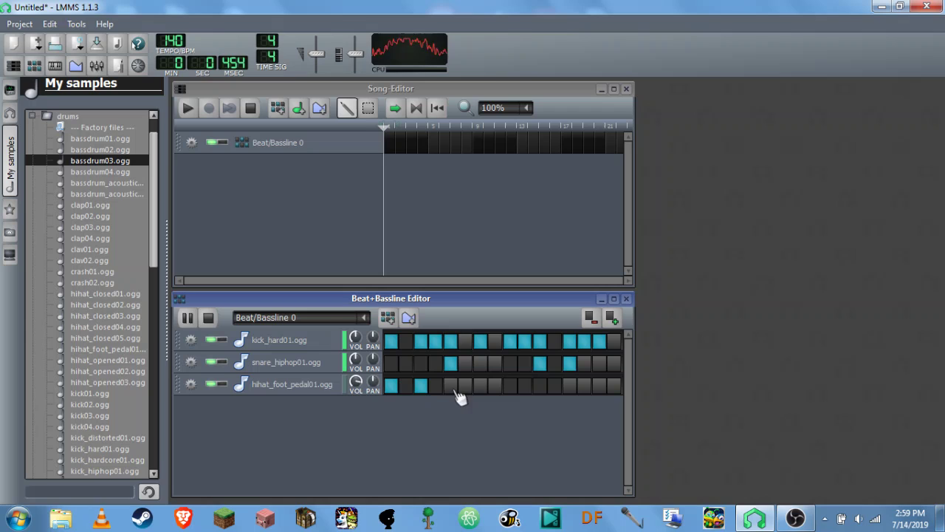
click(452, 388)
click(510, 389)
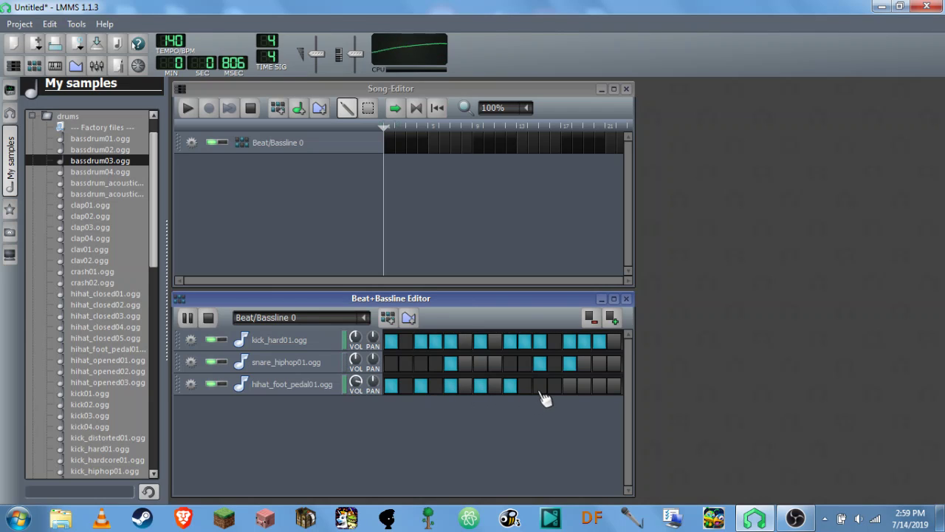
click(540, 387)
click(570, 387)
click(599, 385)
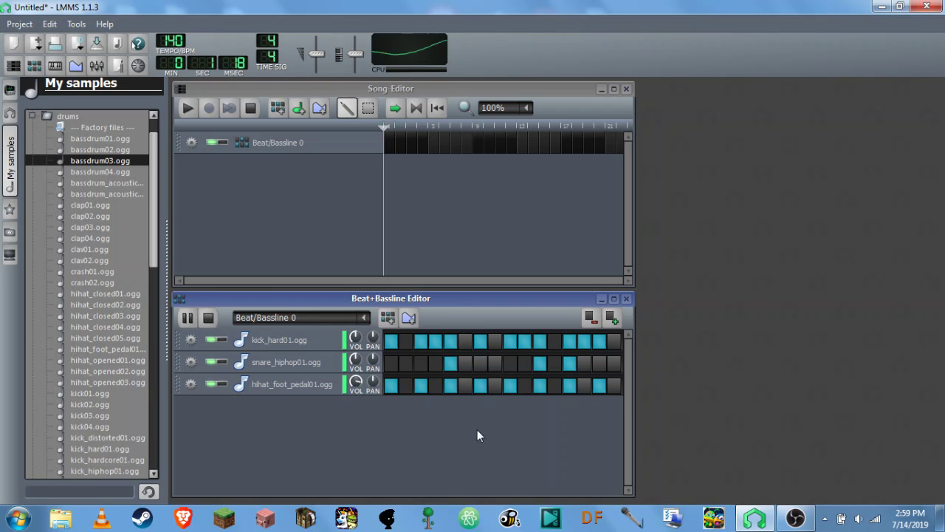
- Set the hihat_foot_pedal01 volume to 100, then lower it to 50
double_click(356, 380)
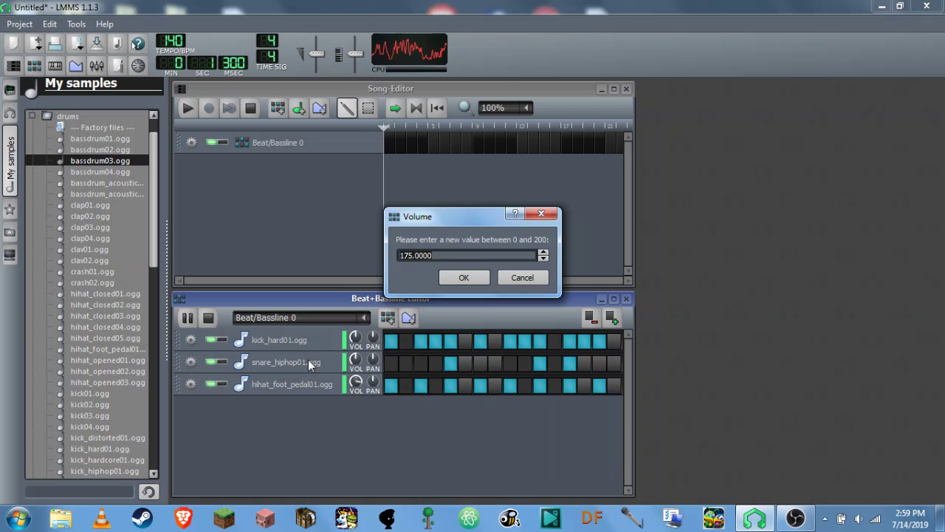
text(100)
key(Return)
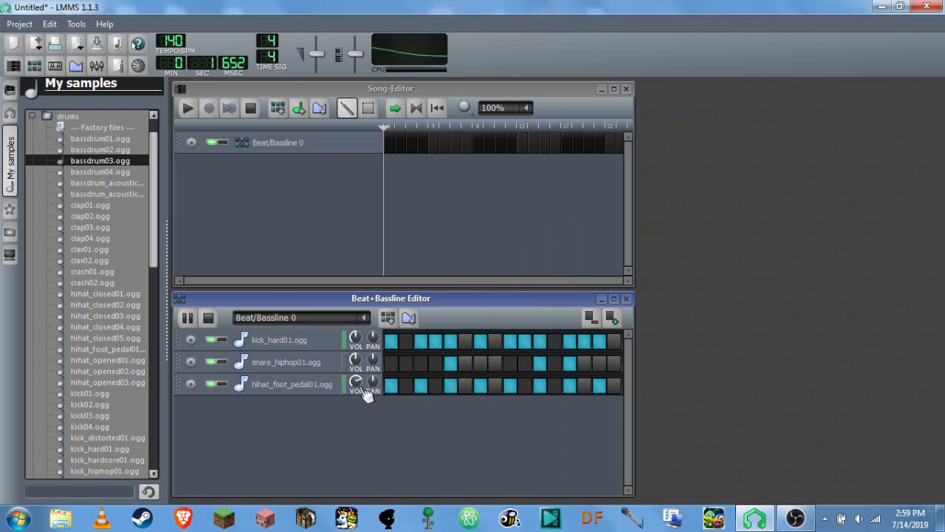
double_click(357, 382)
text(50)
key(Return)
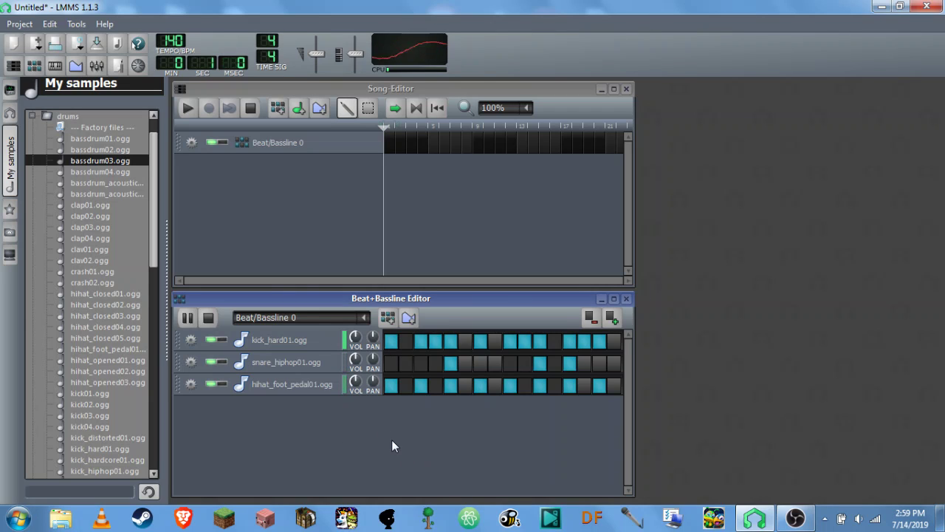
- Stop the beat and place Beat/Bassline 0 at bar 1 of the song
key(space)
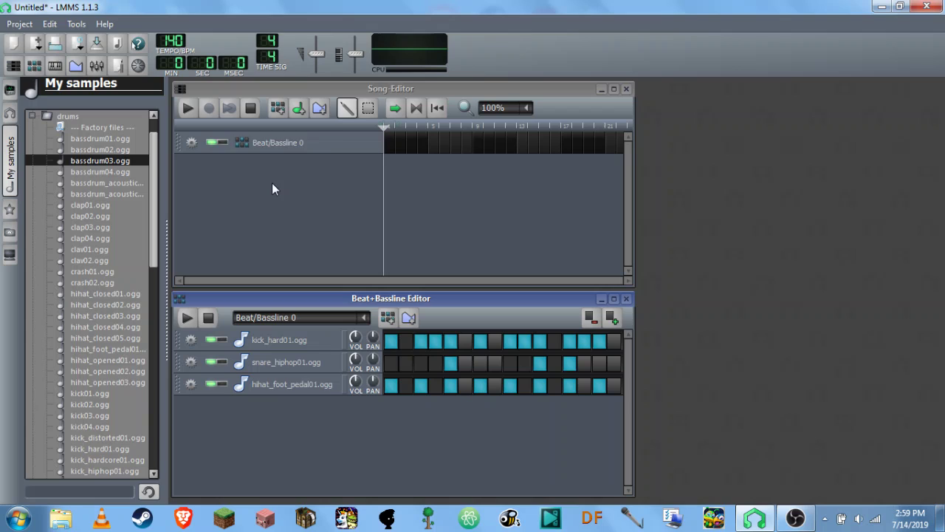
click(389, 89)
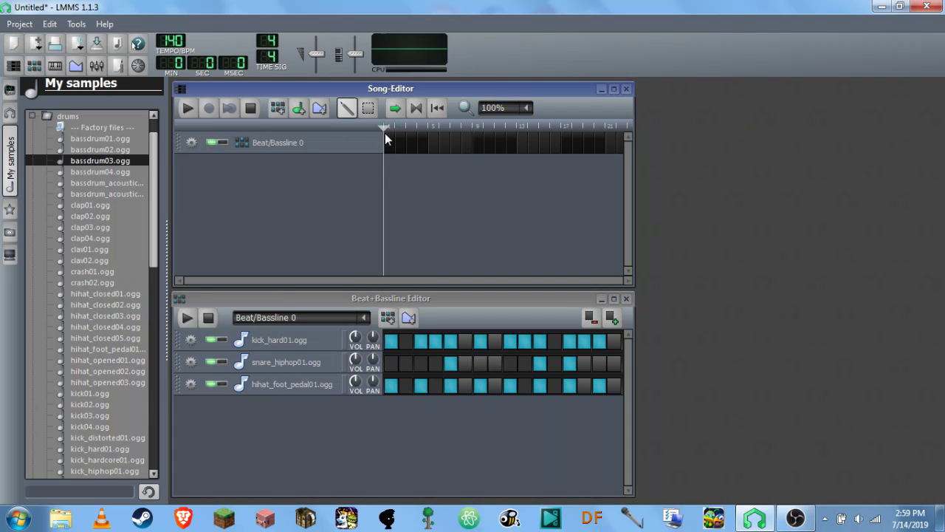
click(389, 139)
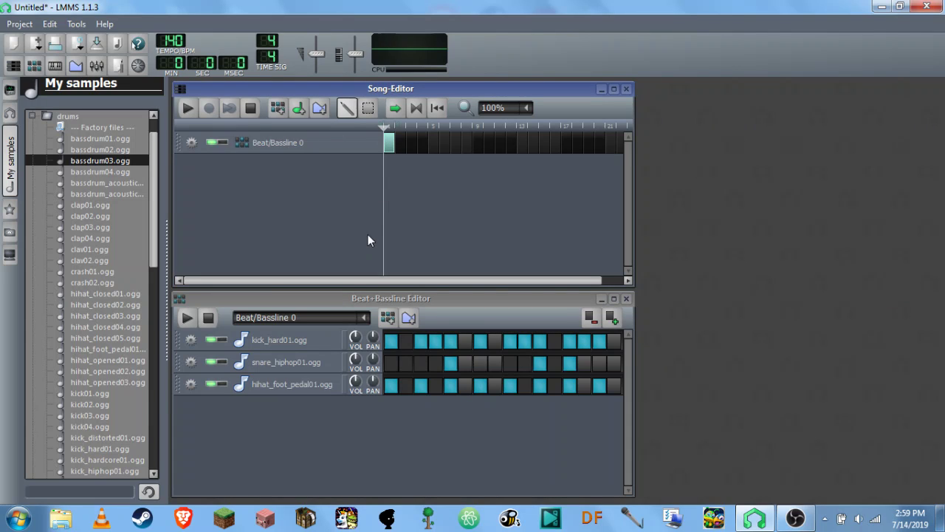
- Play and stop the song twice, then extend the beat pattern to 32 steps
click(190, 113)
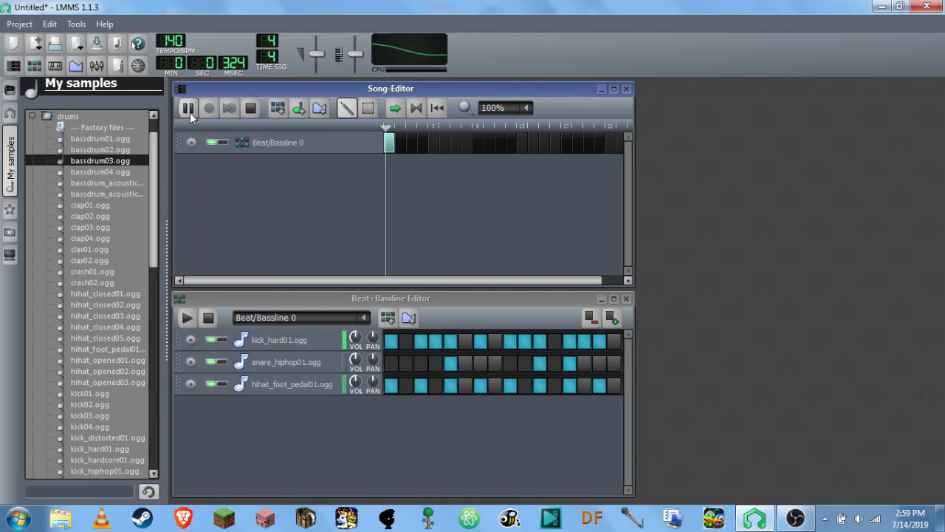
click(252, 113)
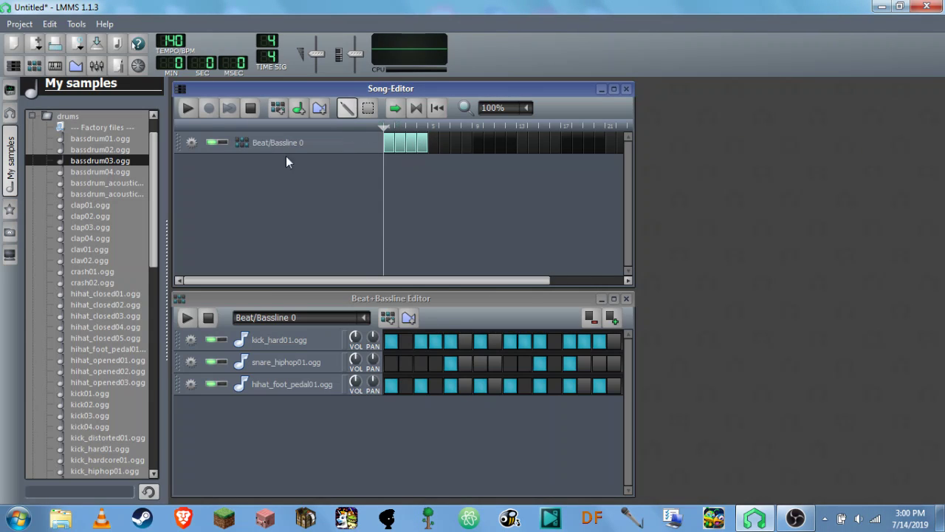
click(190, 111)
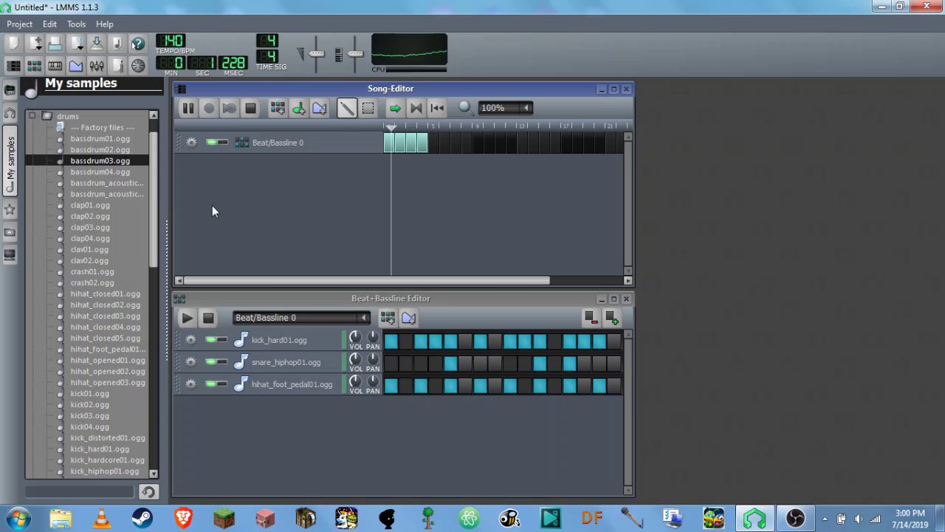
click(256, 115)
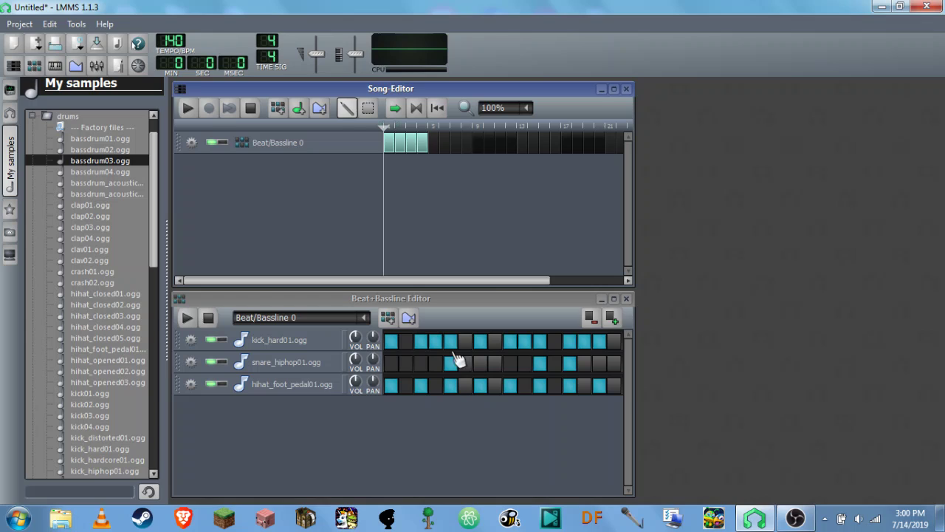
click(615, 319)
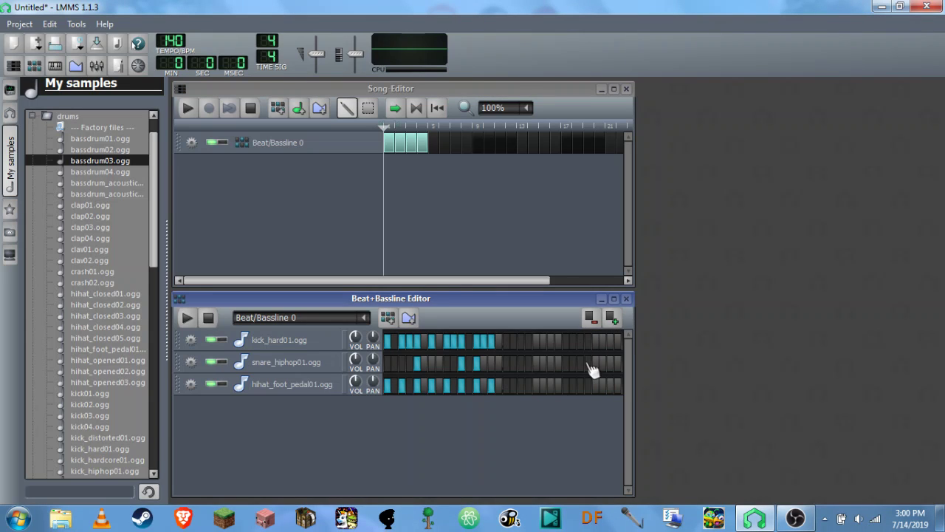
- Trim Beat/Bassline 0 to 16 steps, add Beat/Bassline 1 and select it for editing
click(585, 325)
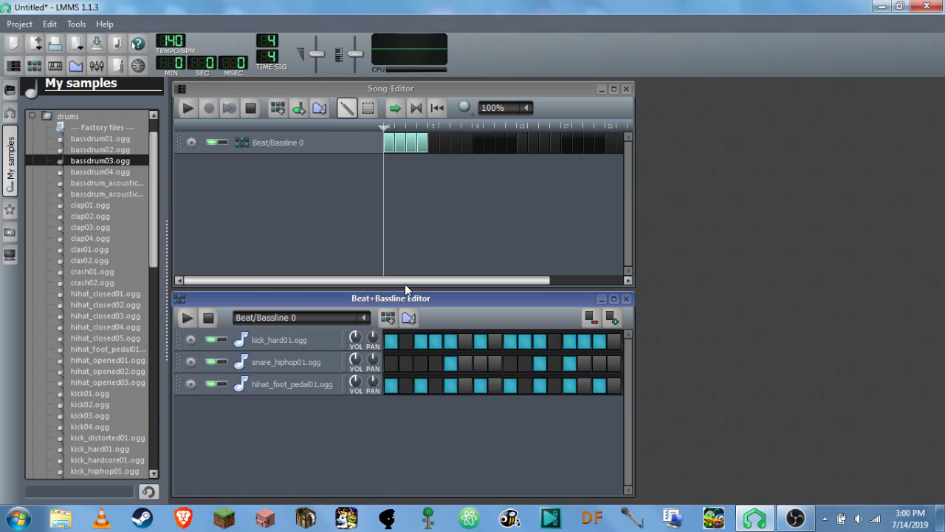
click(387, 319)
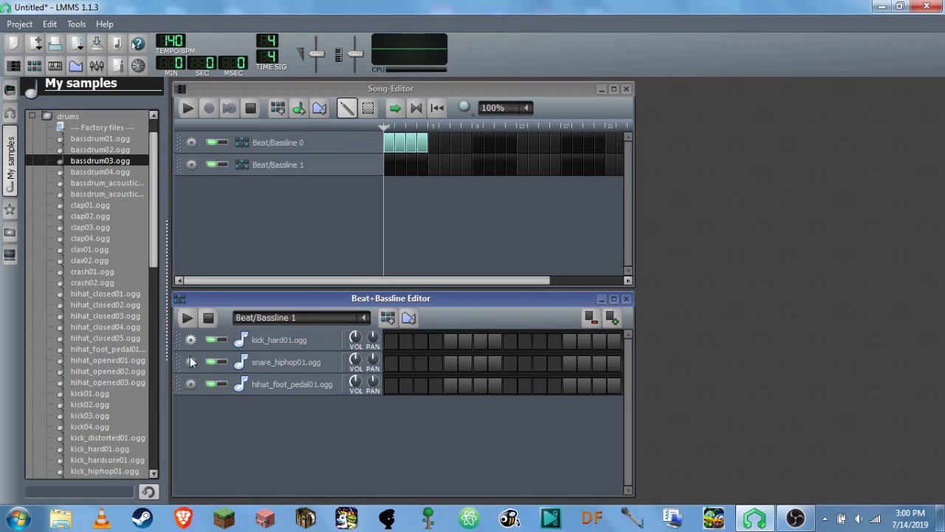
click(367, 325)
click(276, 334)
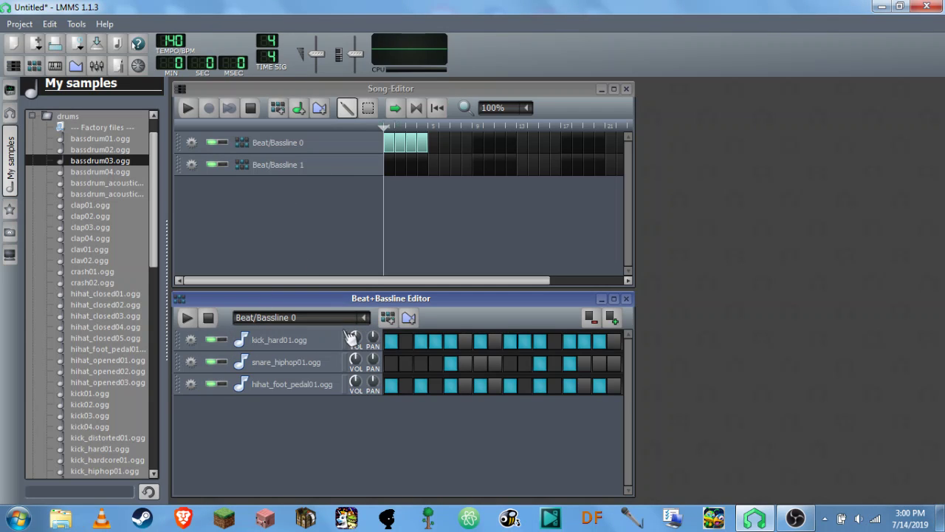
click(364, 319)
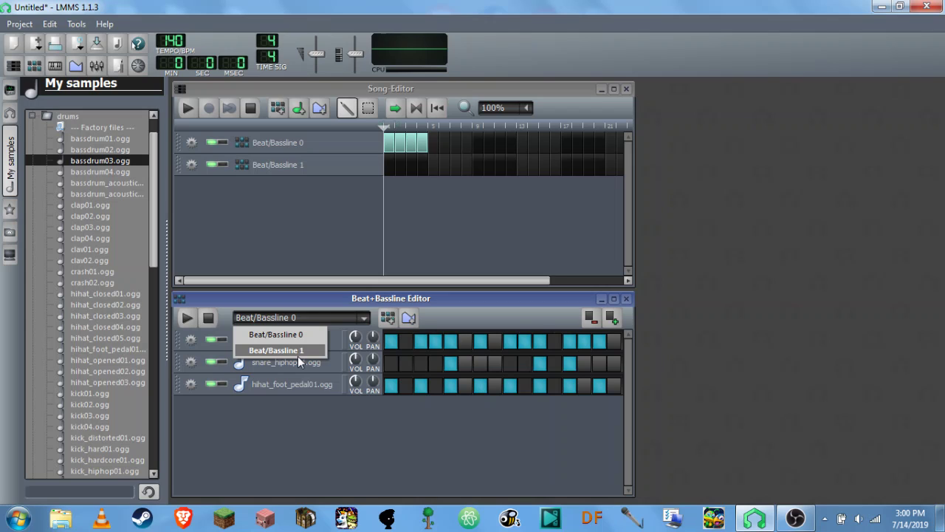
click(298, 353)
- Turn on Beat/Bassline 1 kick hits on the opening steps plus steps 6 and 8
click(392, 341)
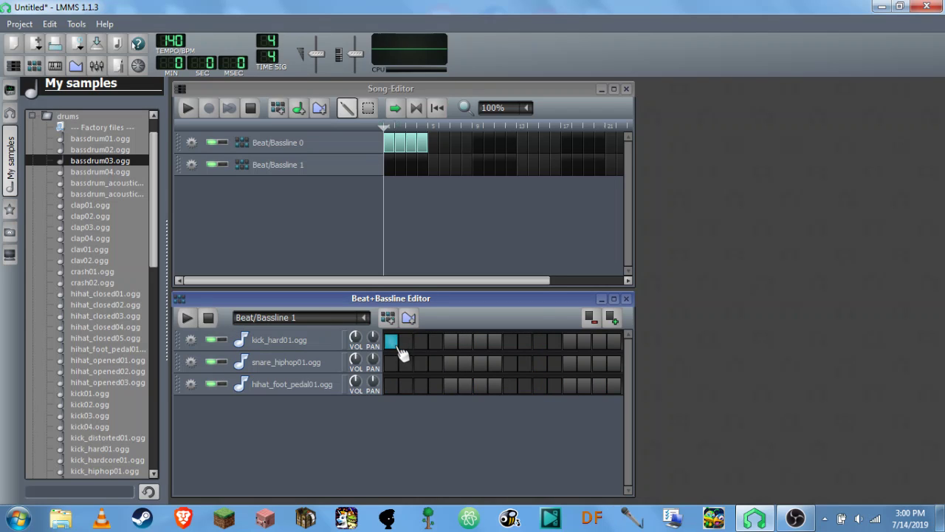
double_click(417, 342)
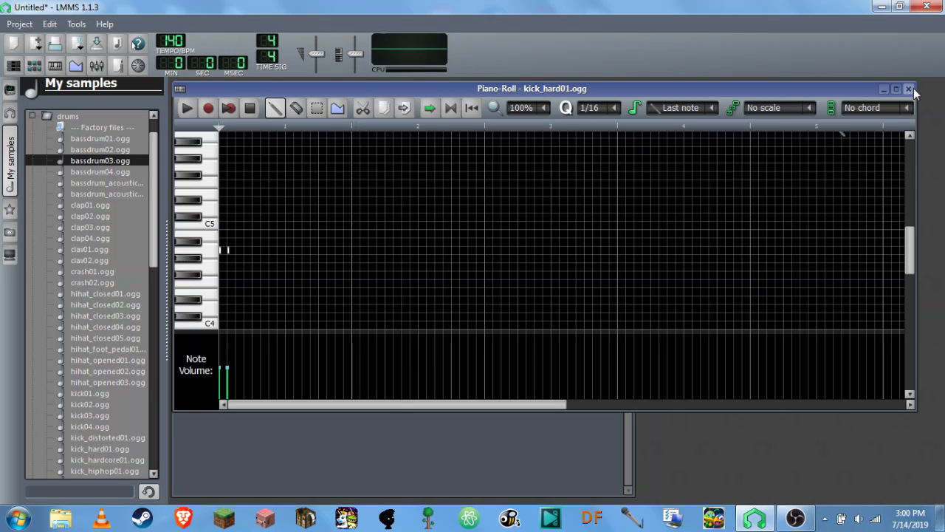
click(908, 90)
click(420, 342)
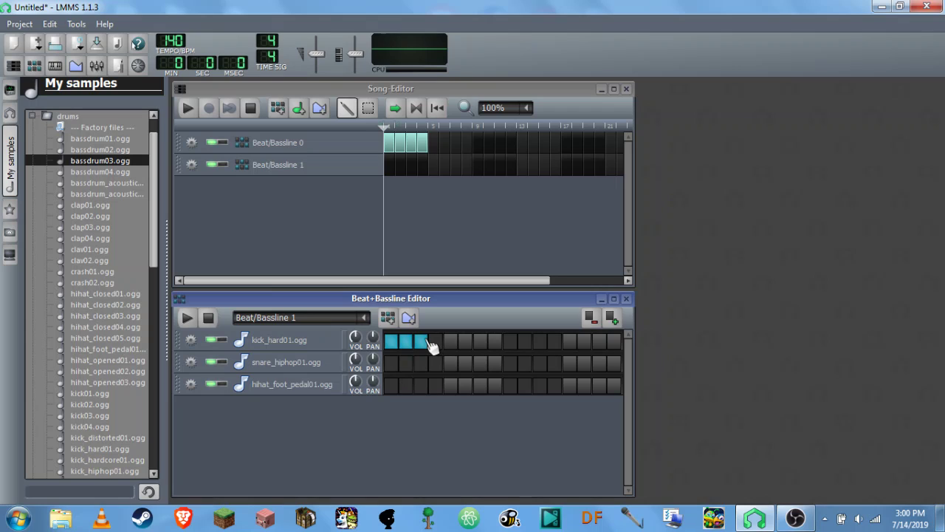
click(466, 341)
click(495, 341)
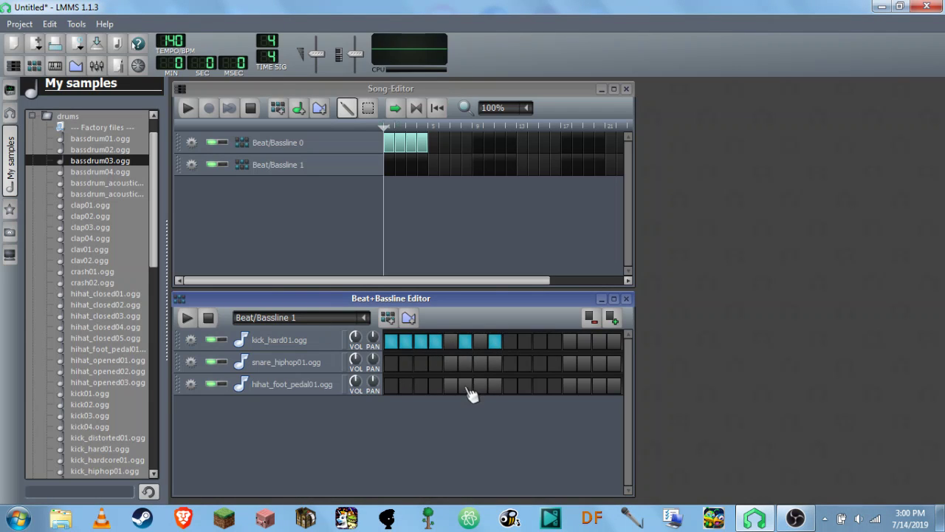
- Add hi-hat and snare hits on steps 6 and 8, snare on step 1, and hi-hat on steps 1 and 3
click(465, 385)
click(495, 385)
click(465, 364)
click(495, 363)
click(391, 365)
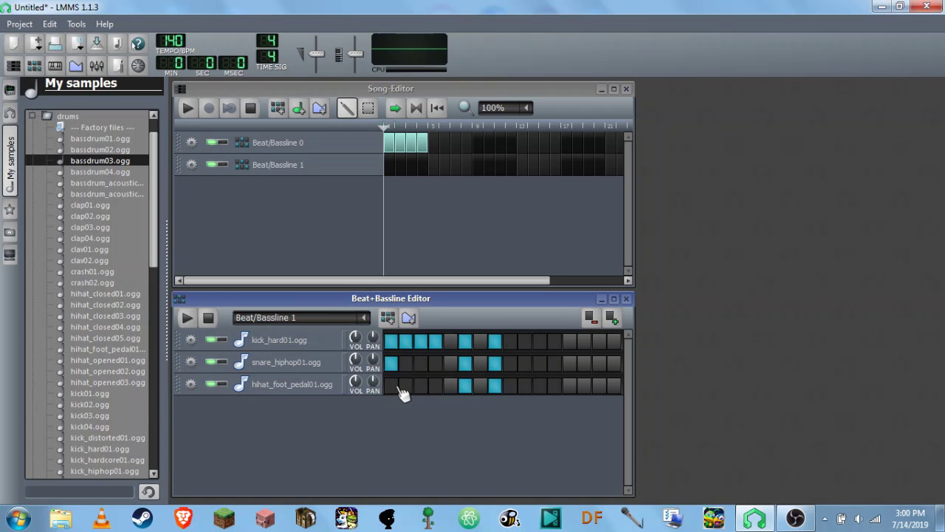
click(393, 386)
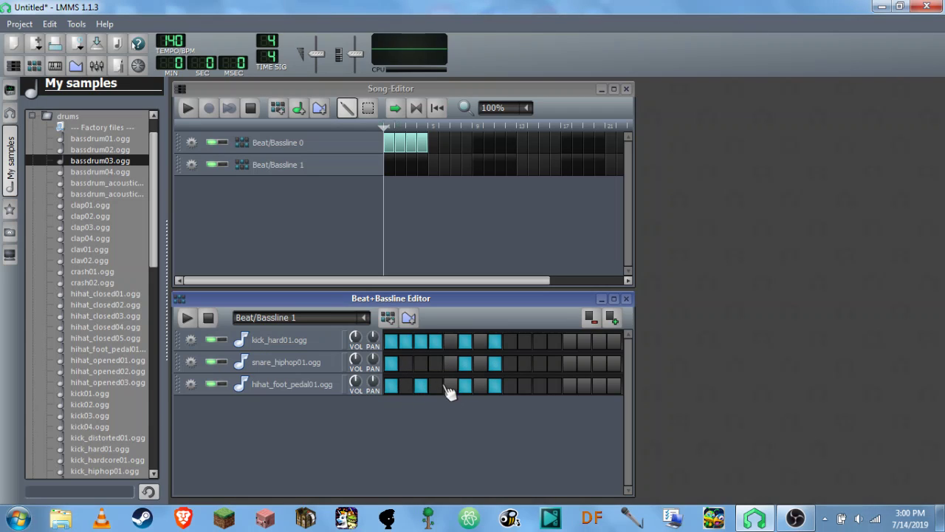
- Preview the pattern, adding a kick hit on step 5 while it plays
click(187, 319)
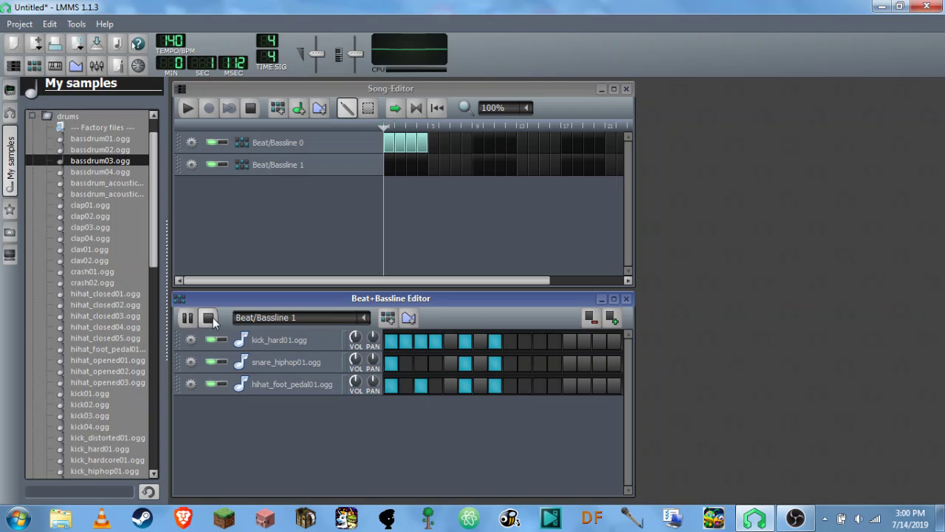
click(210, 319)
click(189, 319)
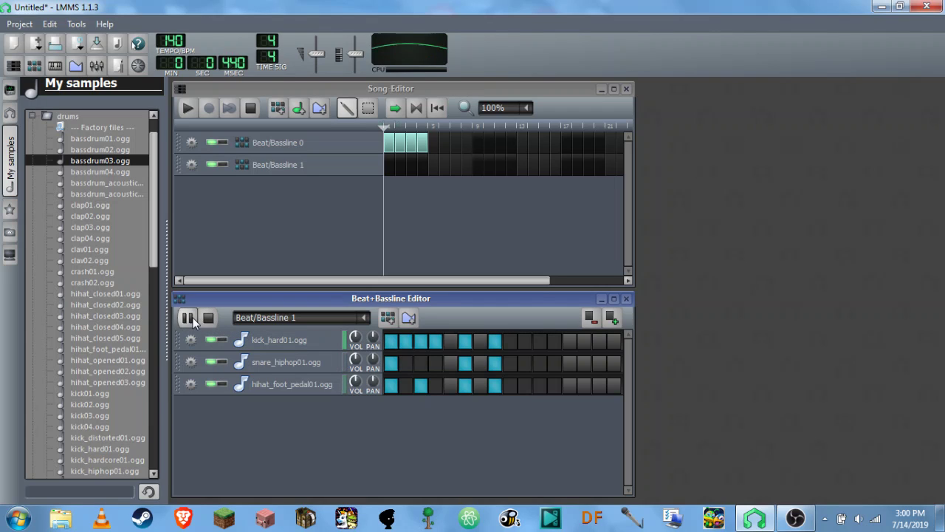
click(450, 341)
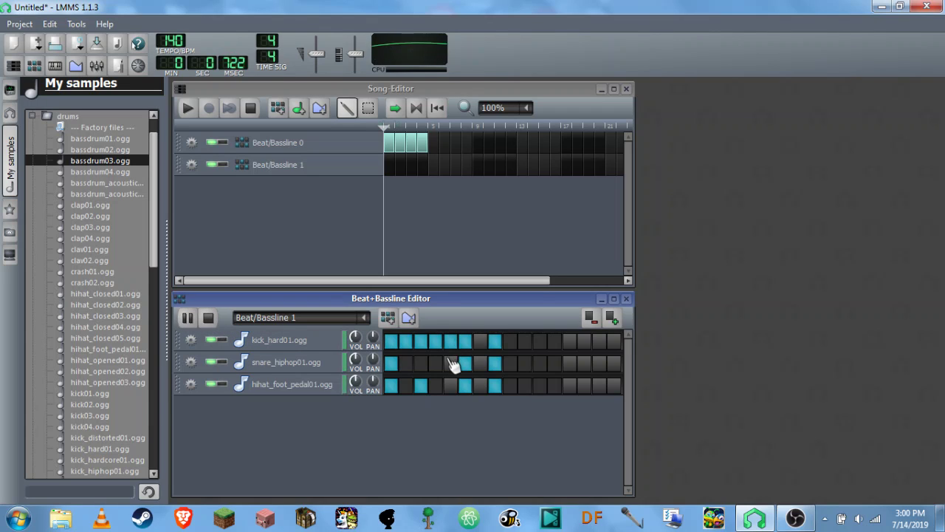
click(207, 319)
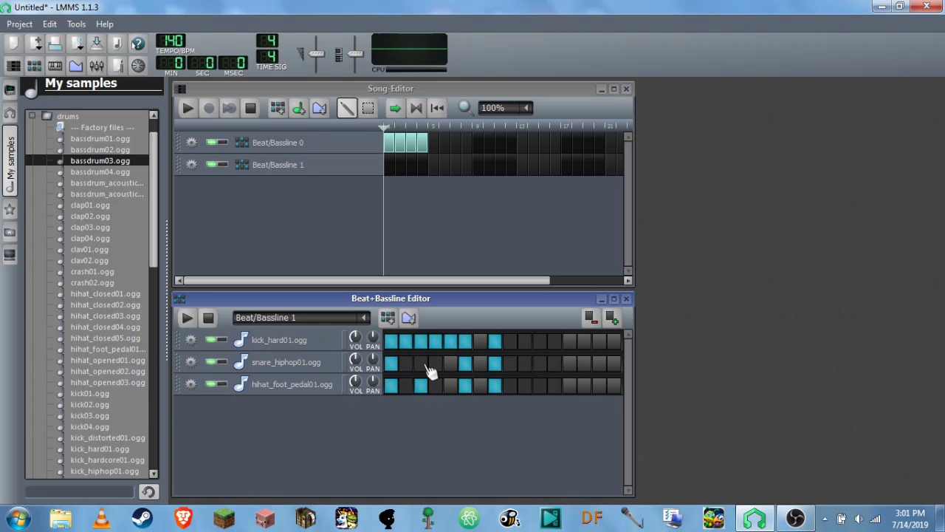
- Move the kick and snare hits from step 6 to 7, add a step-7 hi-hat, and drop the extra kick
click(465, 362)
click(465, 340)
click(481, 362)
click(480, 385)
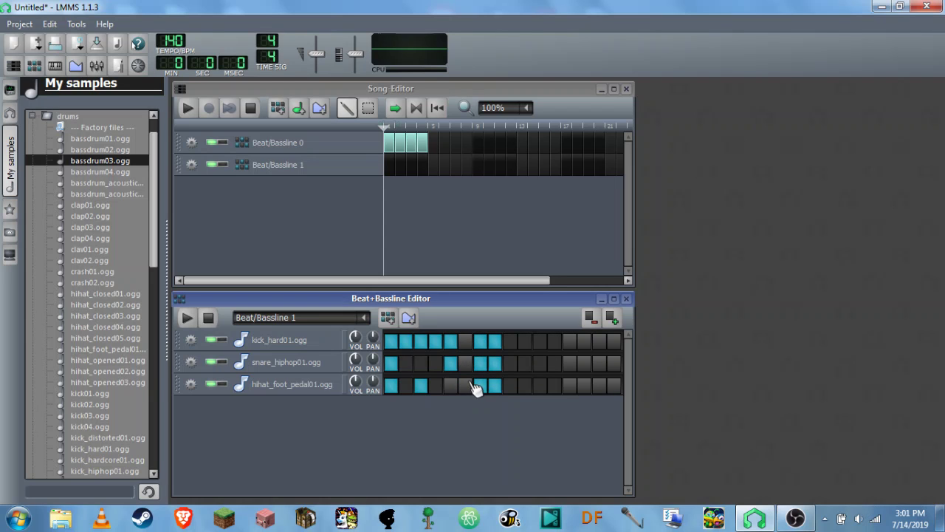
click(495, 341)
- Clear the last kick hit and the step-7 hi-hat, closing the piano rolls that pop open
right_click(503, 342)
click(510, 348)
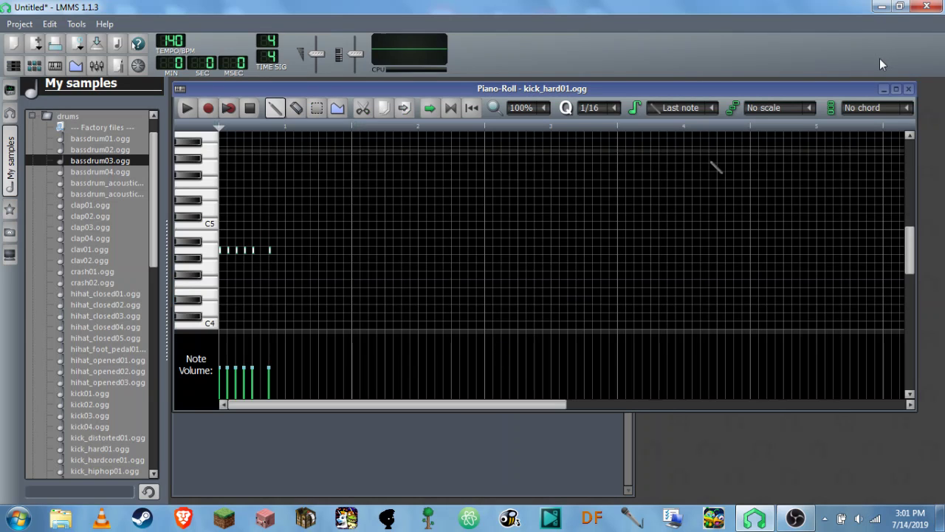
click(909, 88)
click(481, 384)
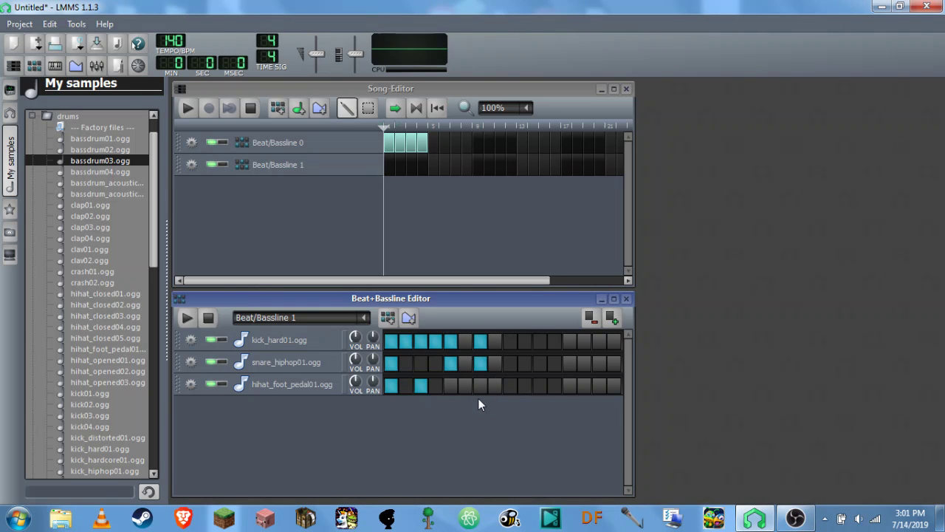
right_click(479, 397)
click(487, 405)
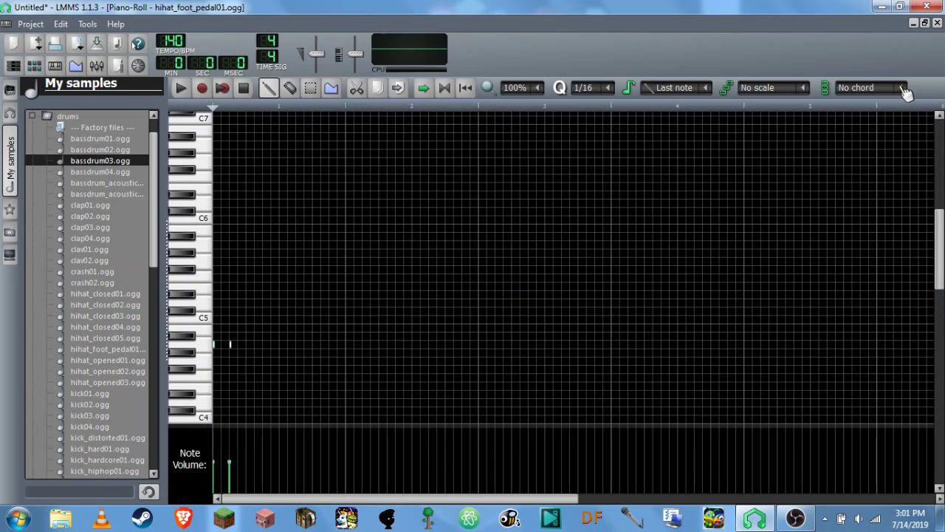
click(936, 23)
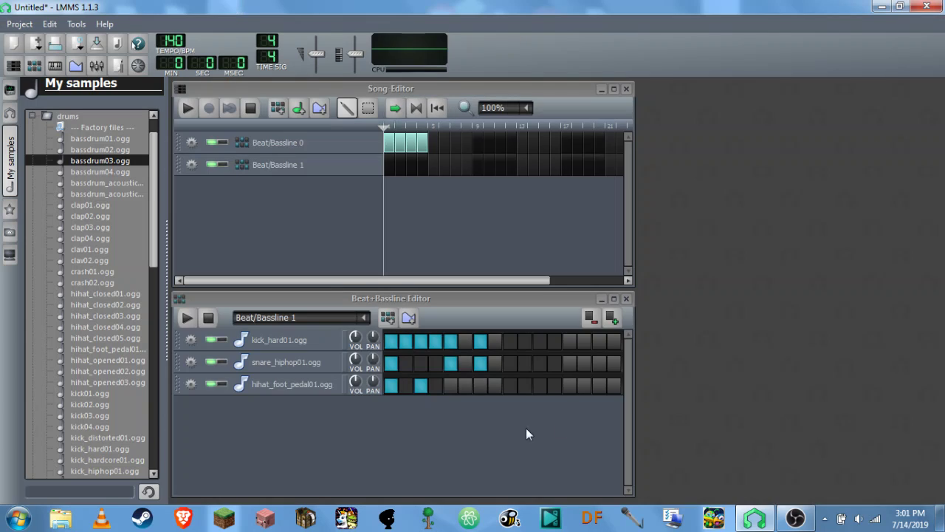
- Add hi-hat on steps 7 and 9, snare and kick on step 9, then preview
click(481, 384)
click(511, 384)
click(511, 362)
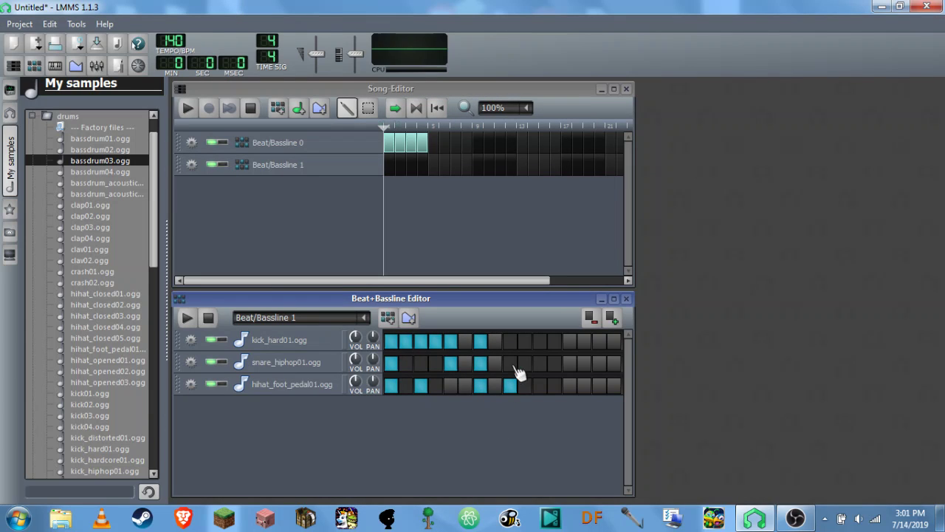
click(510, 341)
click(187, 317)
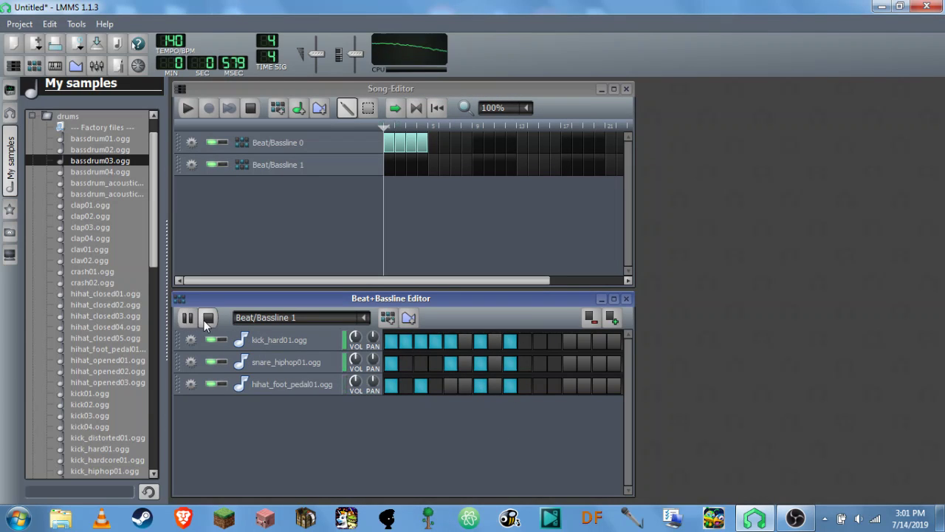
click(207, 318)
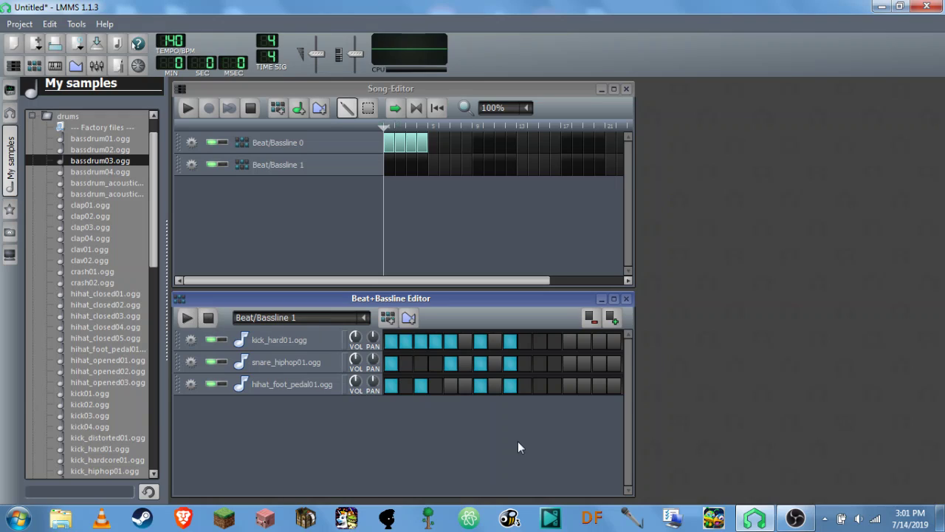
- Fill the second half with more hi-hats, kicks on steps 11–16, and another snare
click(453, 385)
click(540, 387)
click(571, 387)
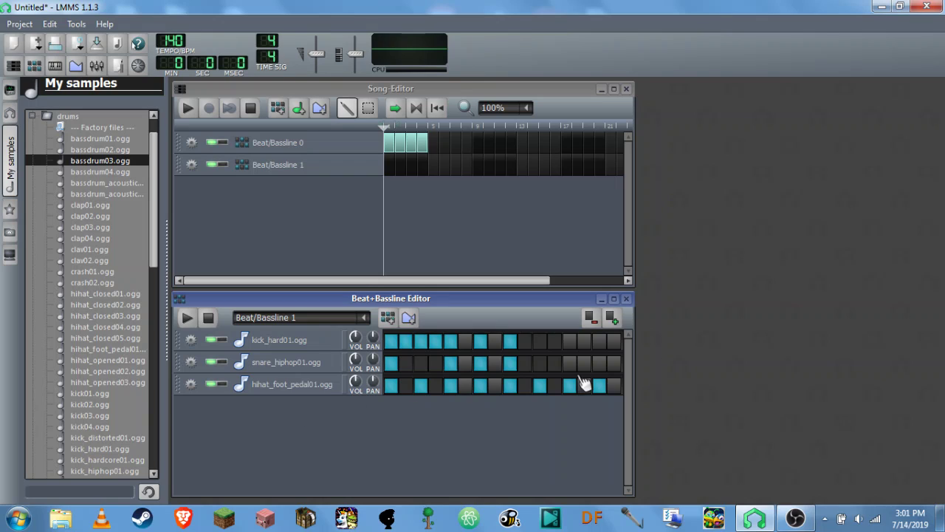
click(541, 344)
click(570, 342)
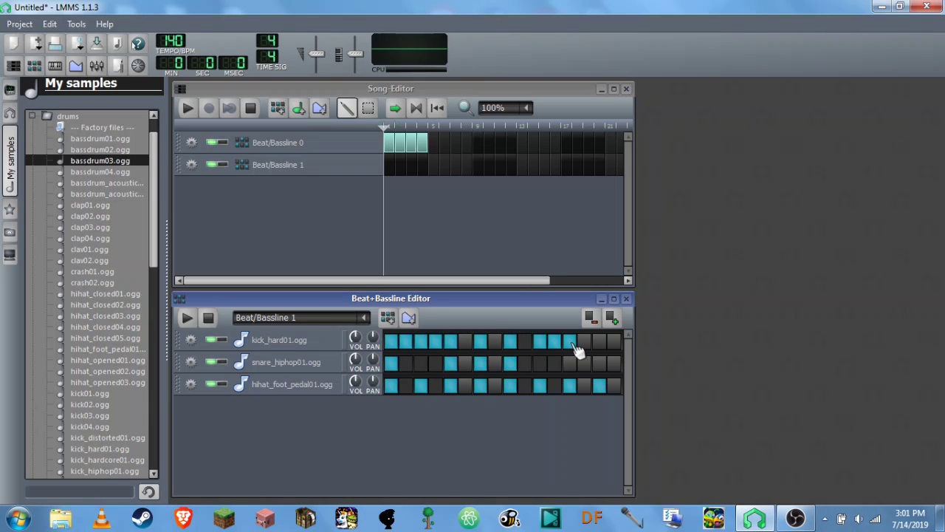
click(584, 341)
click(614, 342)
click(585, 363)
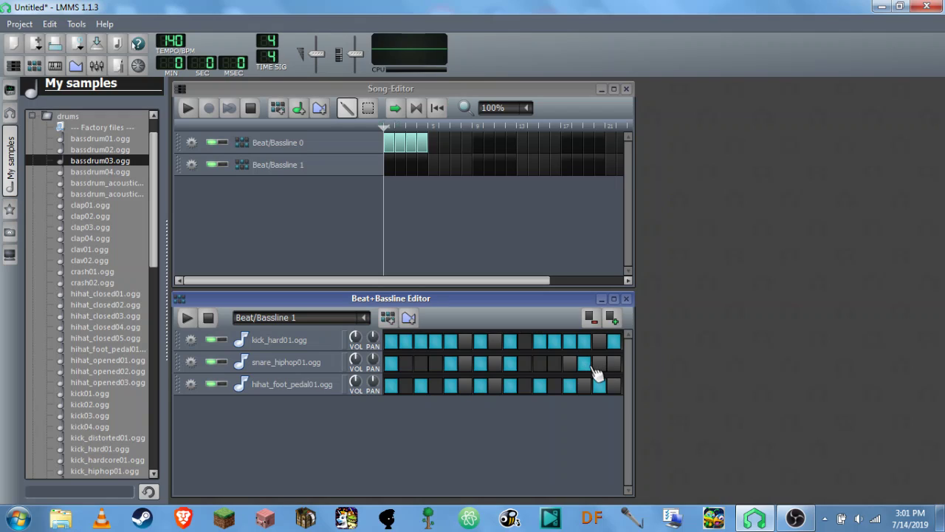